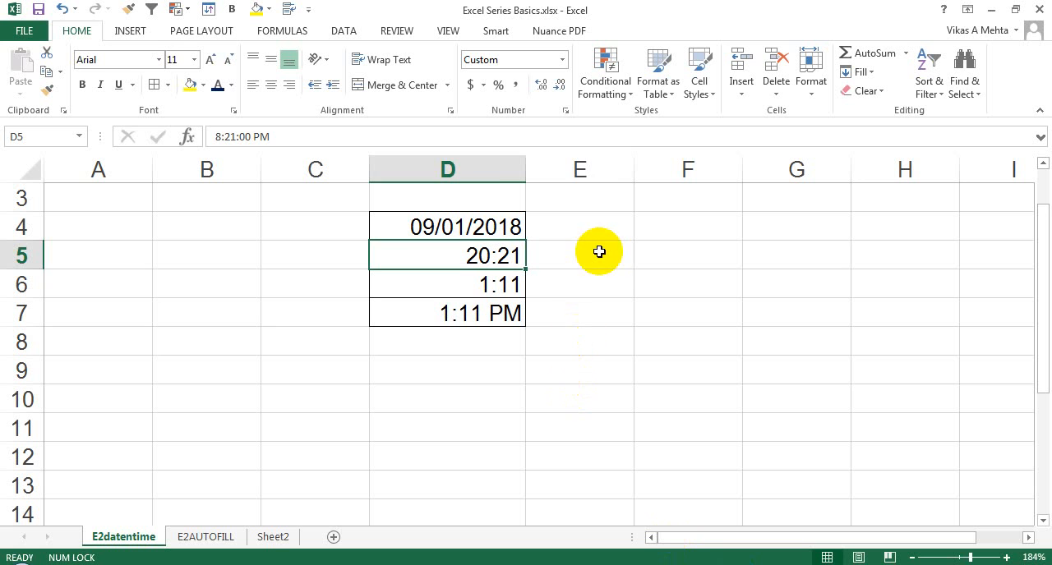
- Enter the date 11/11/2018 in cell B4, using slashes as separators
click(599, 251)
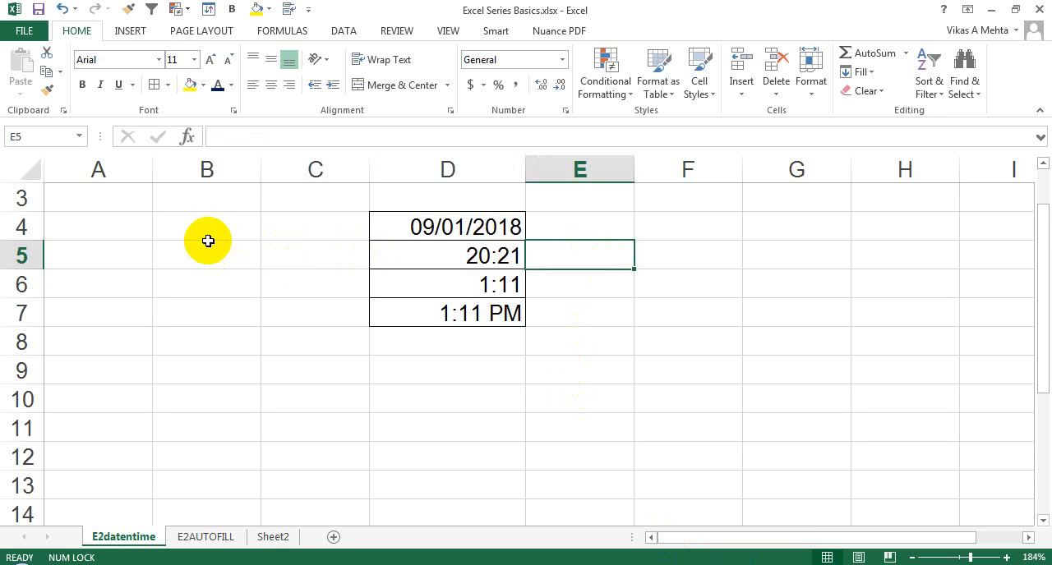
click(208, 232)
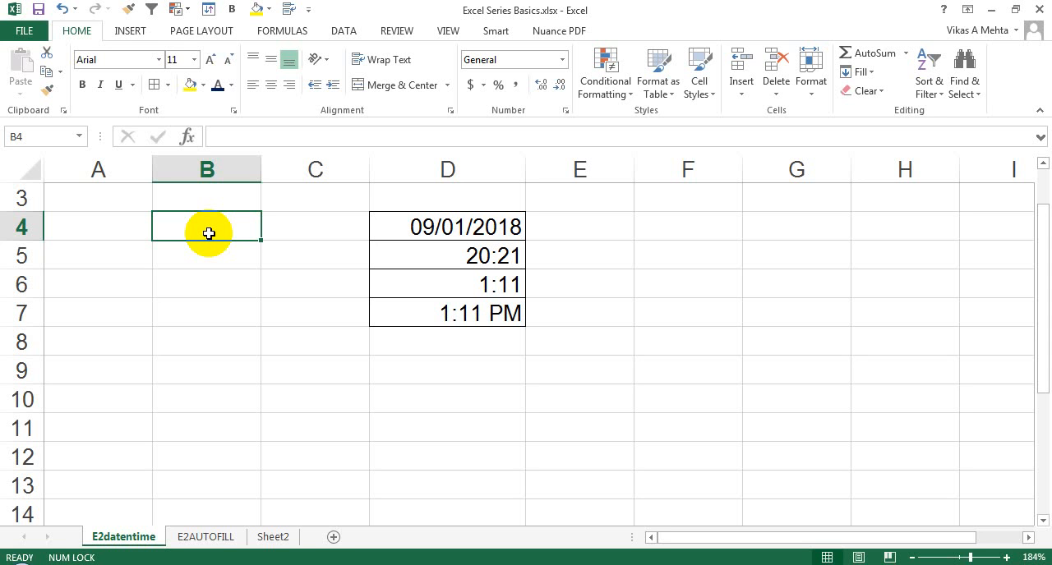
text(11)
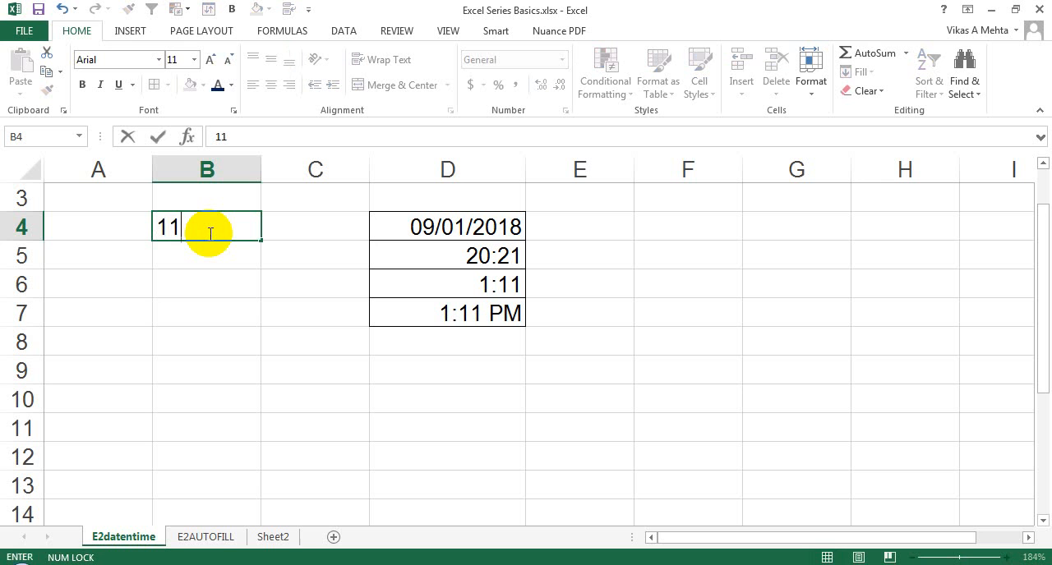
text(/11/2018)
key(Return)
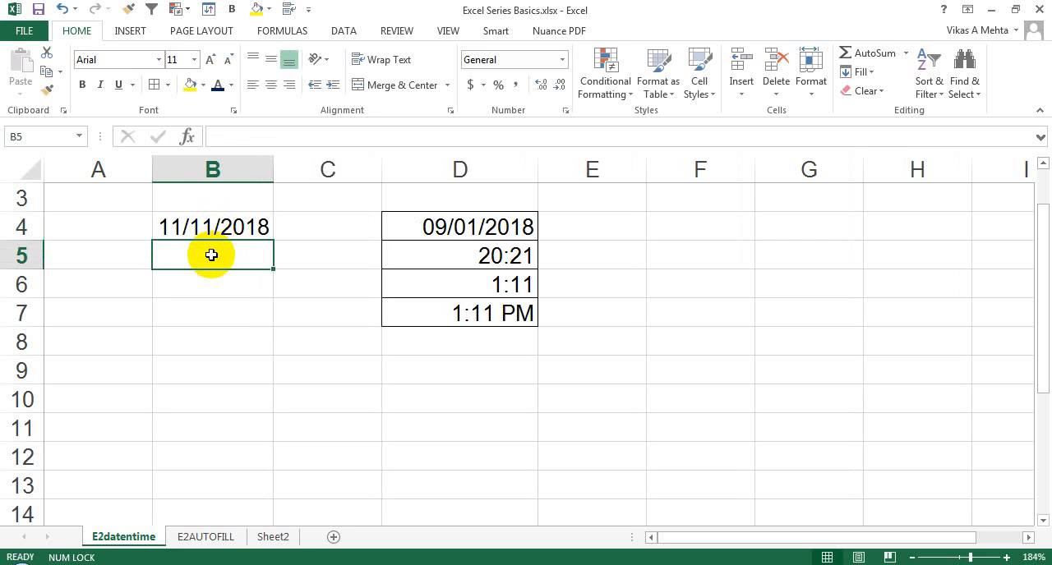
- Enter the same date in cell B5 with hyphens, as 11-11-2018, and select the cell to check it
text(11-)
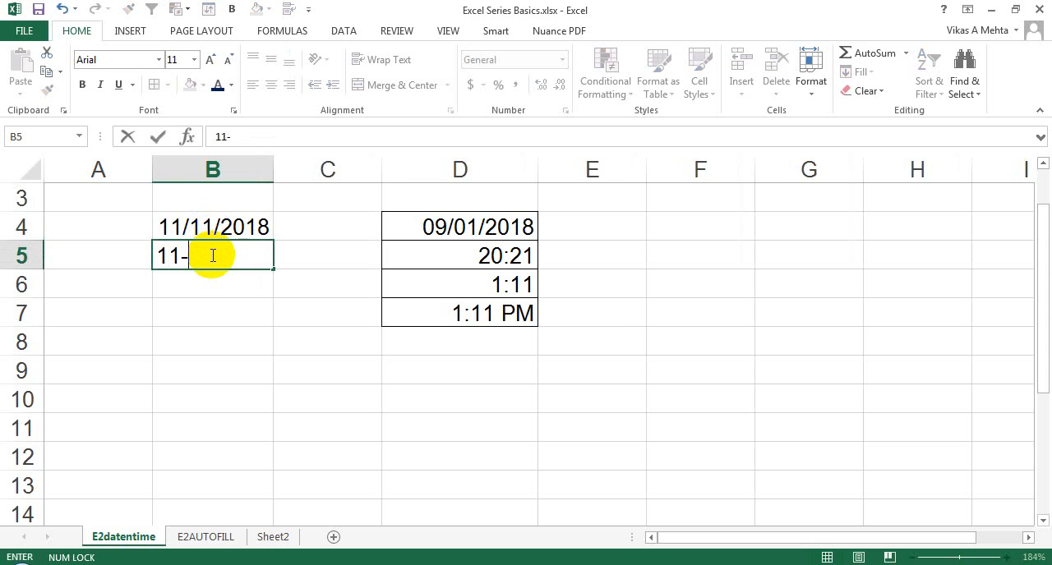
text(11-2018)
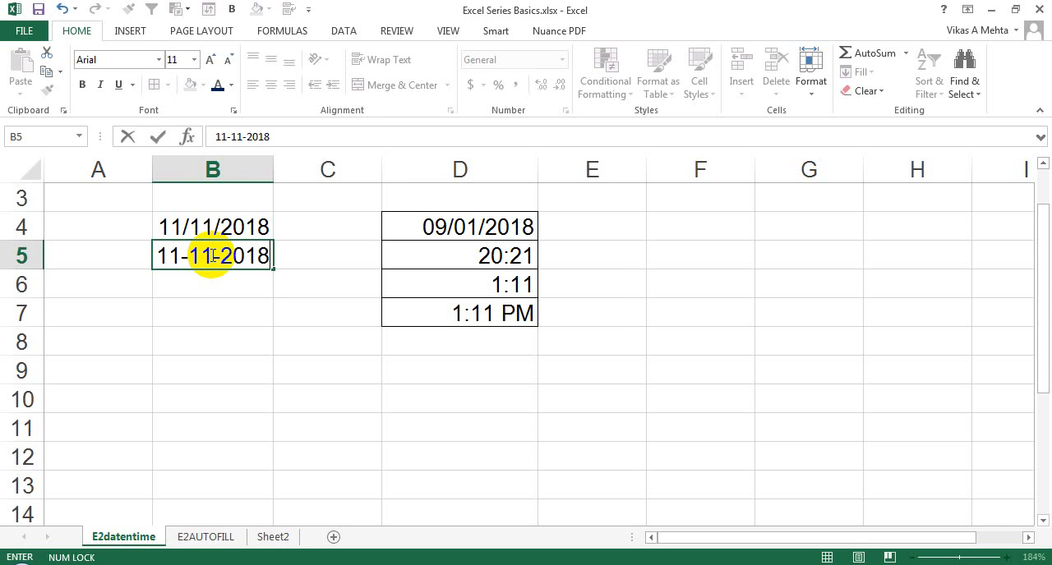
key(Return)
click(211, 256)
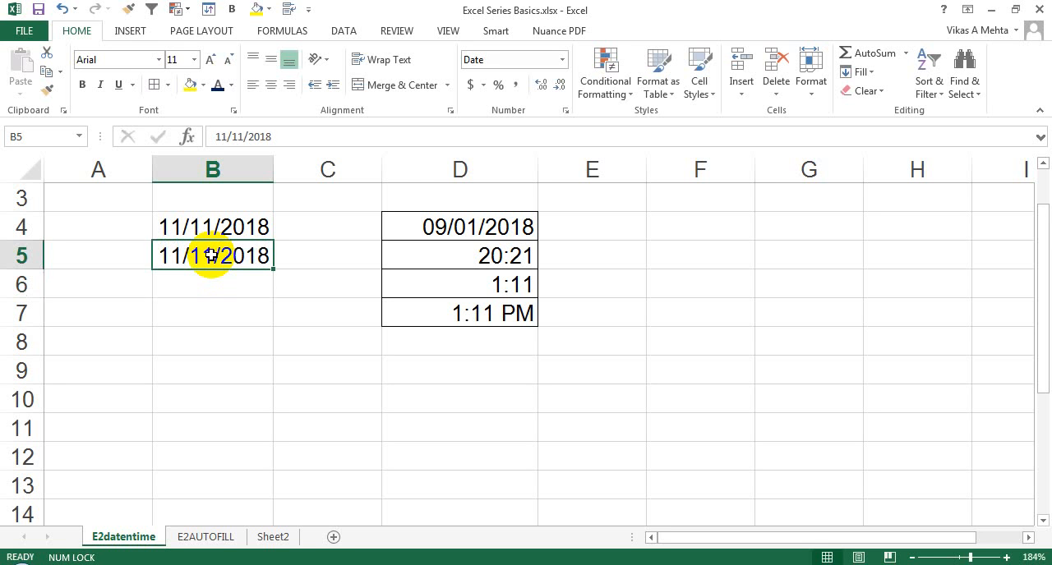
- Enter the date 11/11/28 with a two-digit year in cell B7 and check its stored value
key(Down)
key(Down)
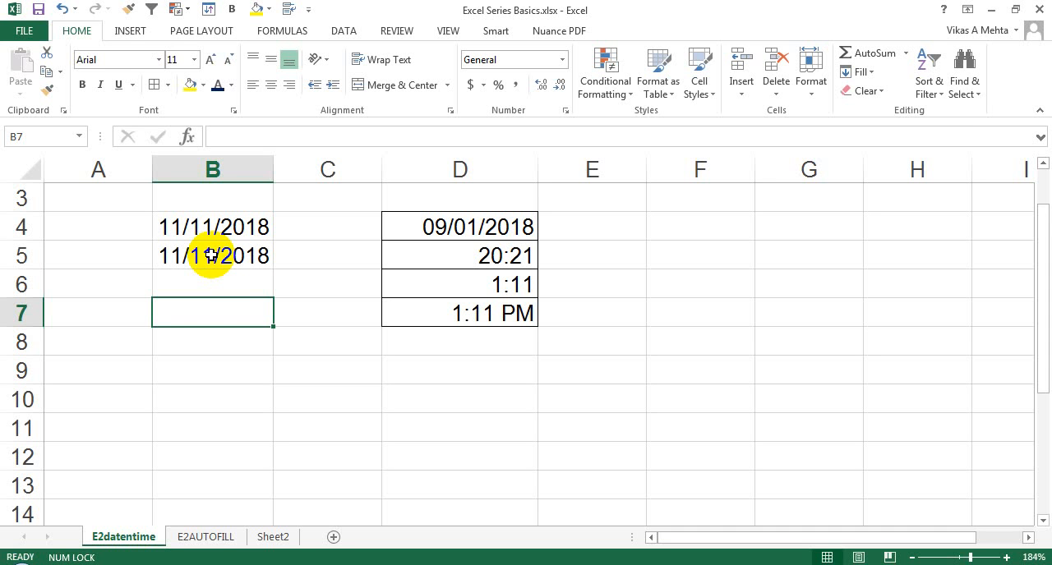
text(1)
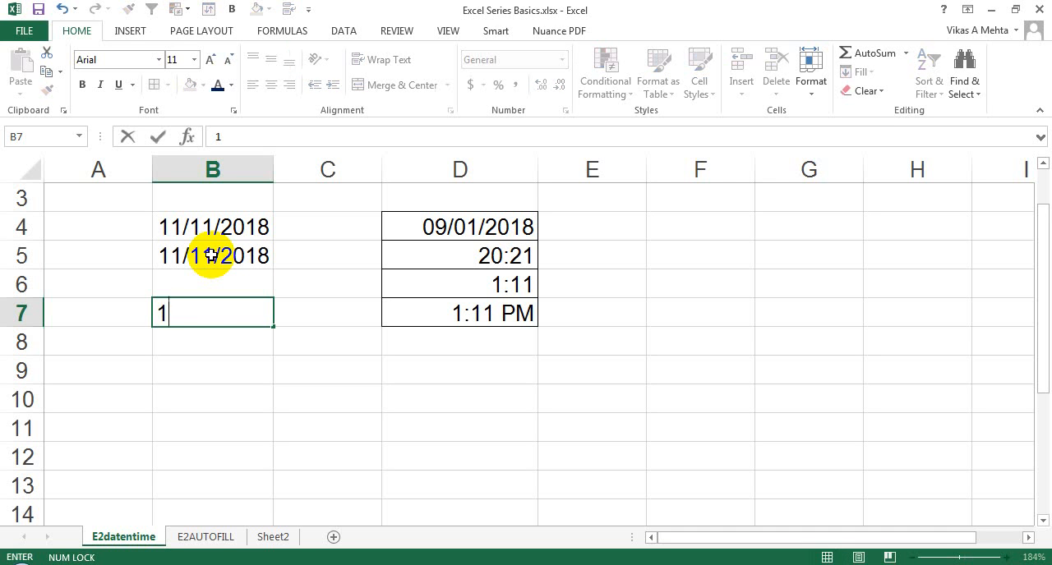
text(1/11/)
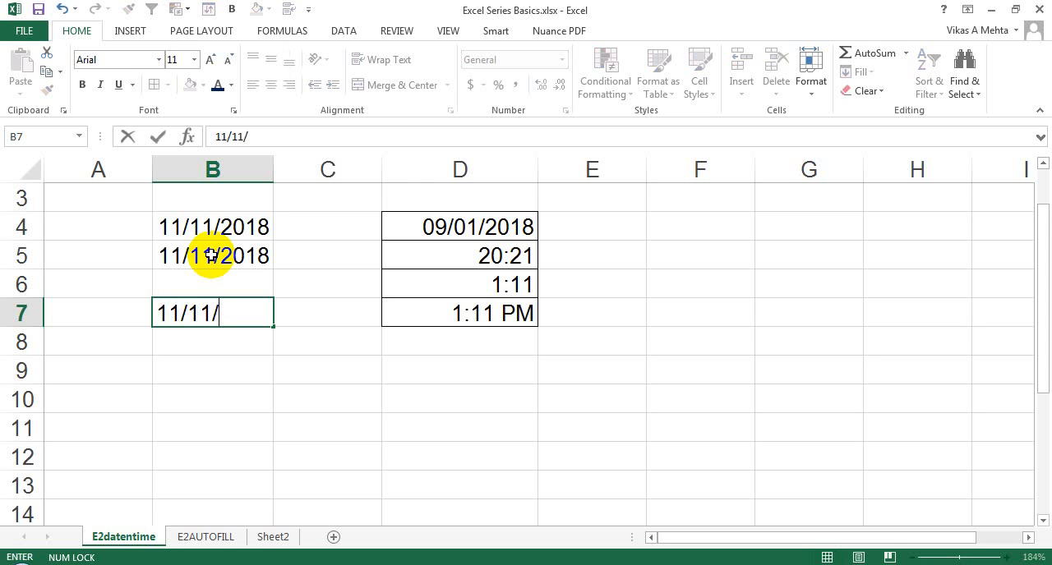
text(28)
key(Return)
key(Up)
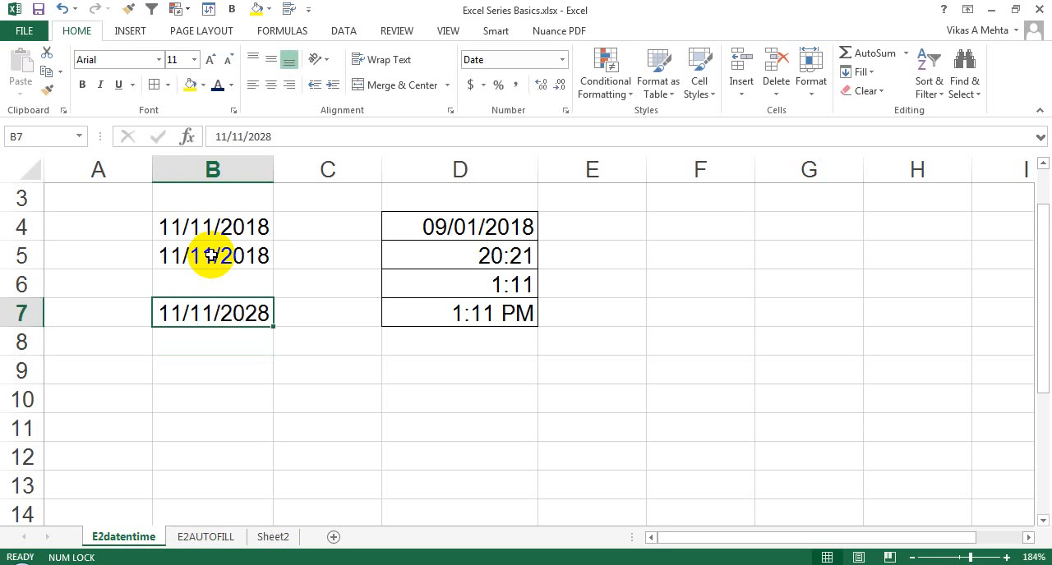
- Enter the date 11/11/68 with a two-digit year in cell B8 and check its stored value
key(Down)
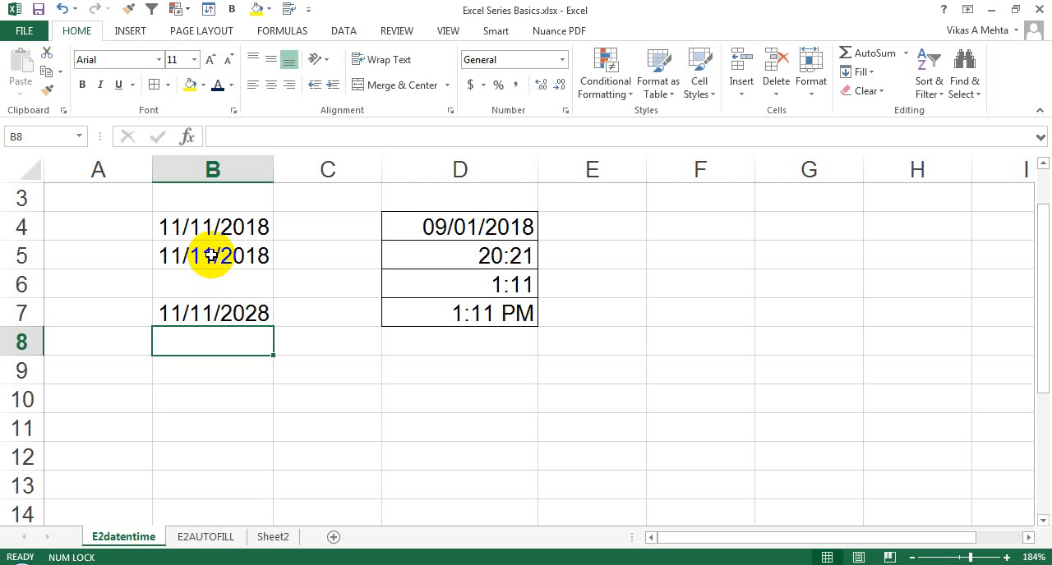
text(11/11/)
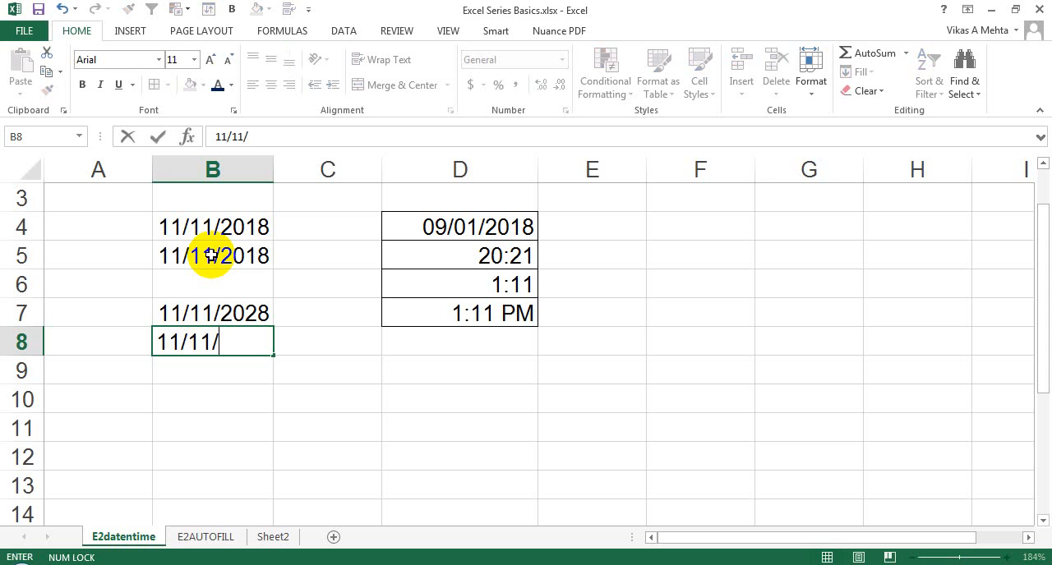
text(6-)
key(BackSpace)
text(8)
key(Return)
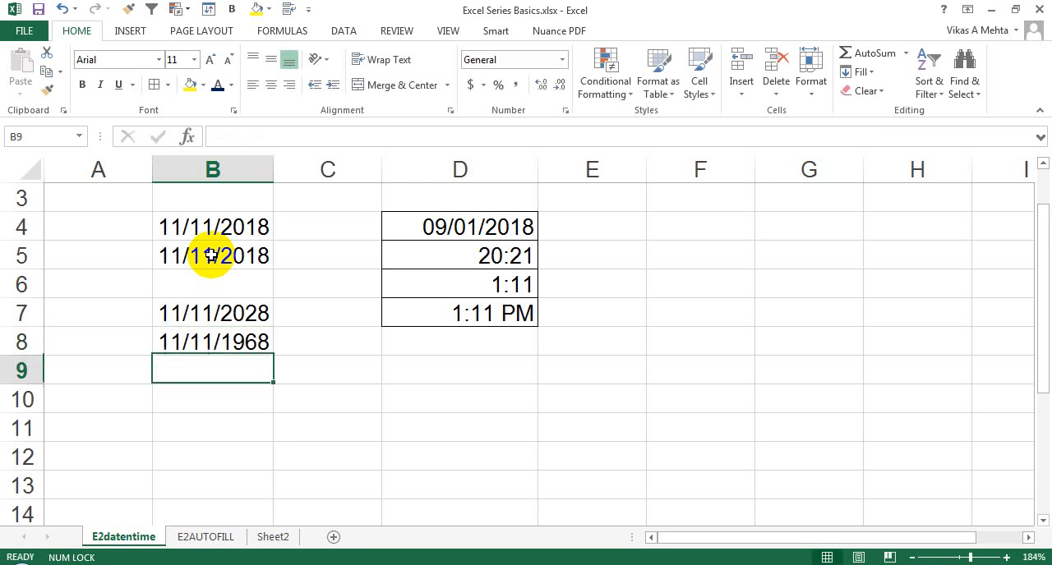
key(Up)
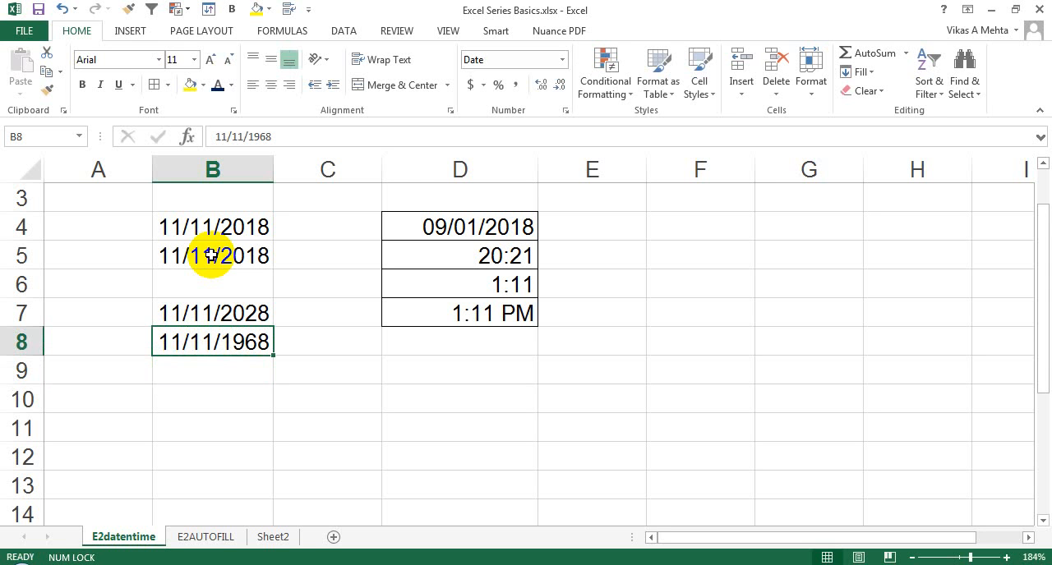
- Change the date in cell B8 to 11/11/30, using a two-digit year
key(Right)
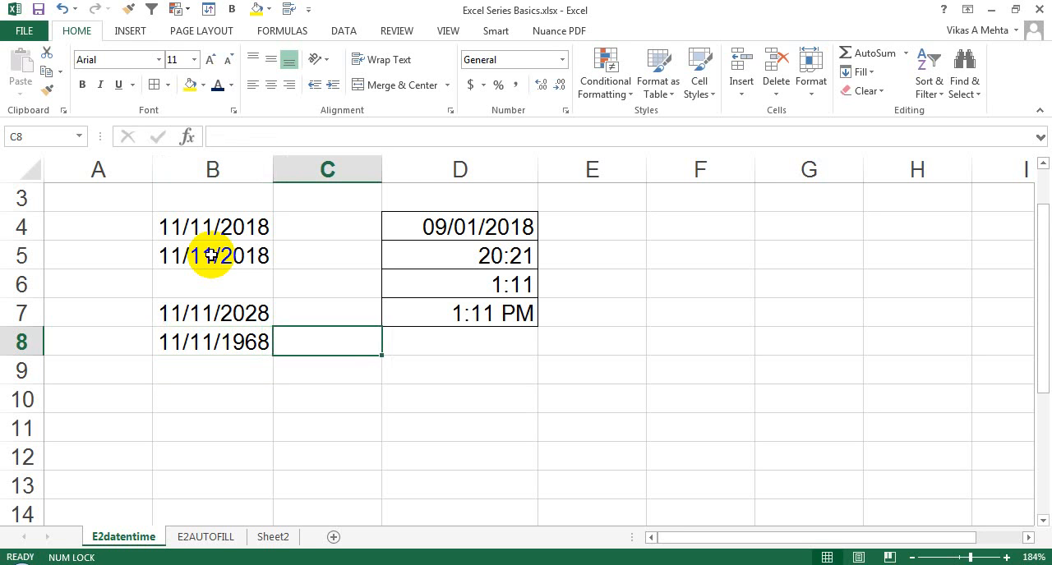
key(Up)
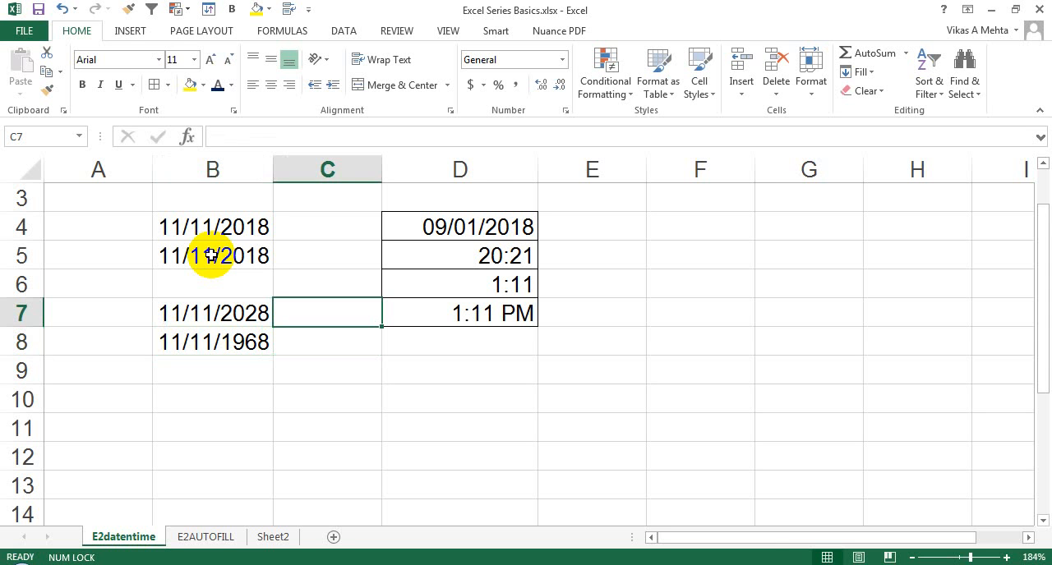
key(Down)
key(Left)
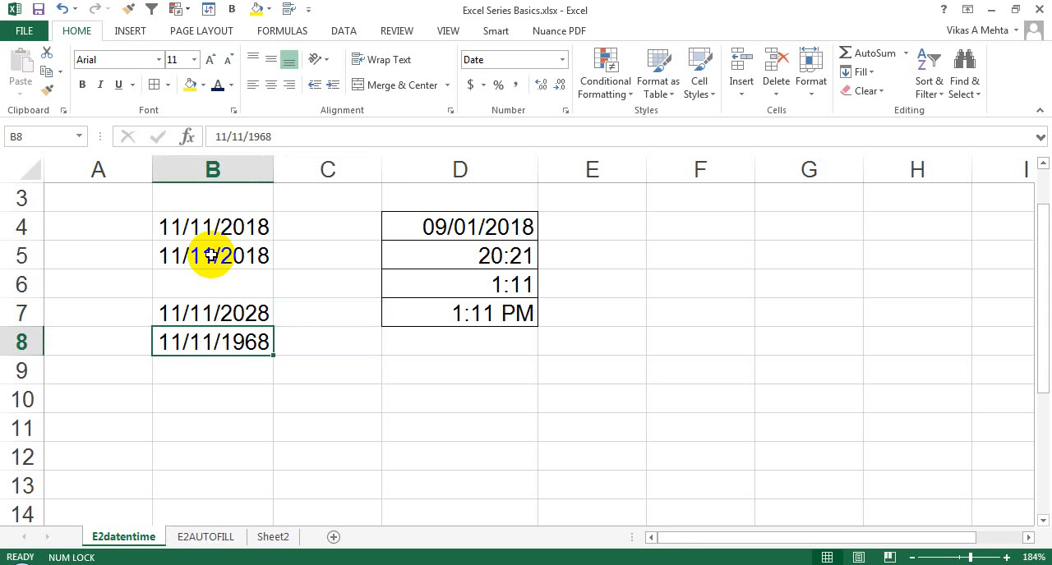
key(F2)
key(BackSpace)
key(BackSpace)
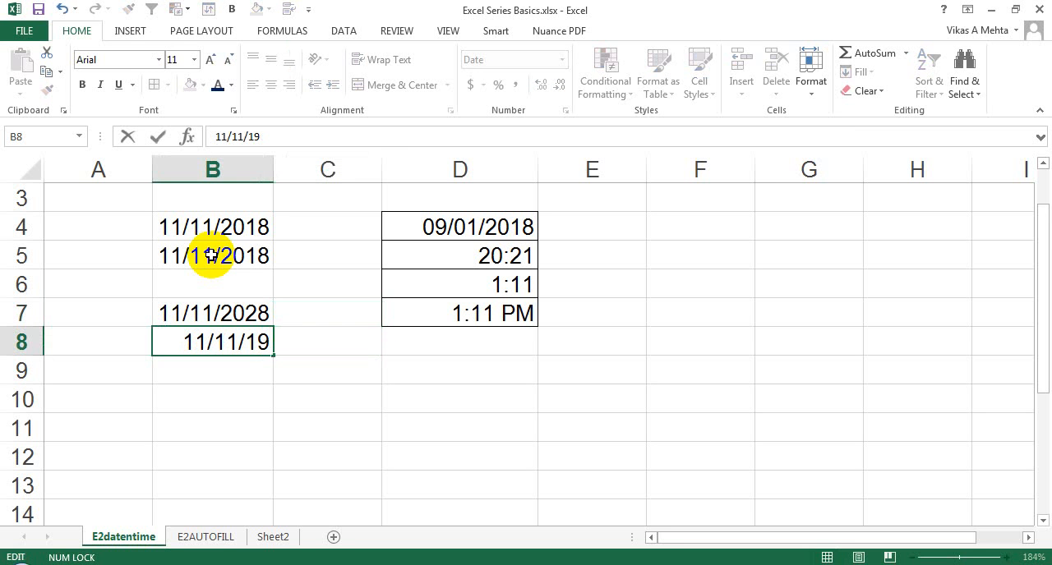
key(BackSpace)
key(BackSpace)
text(30)
key(Return)
key(Up)
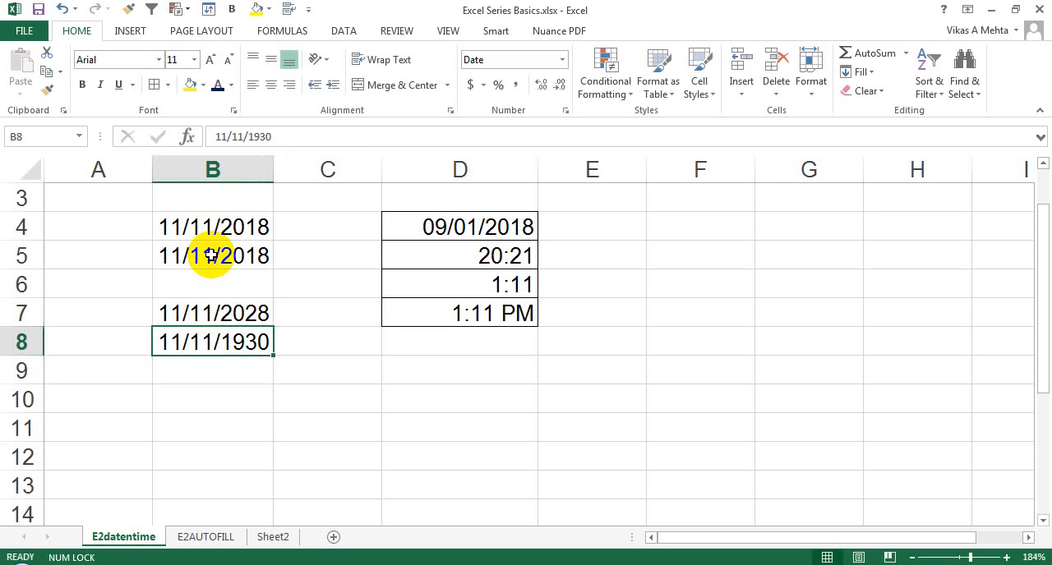
- Edit the date in cell B8 again, replacing its full year with the two digits 30
key(F2)
key(BackSpace)
key(BackSpace)
key(BackSpace)
key(BackSpace)
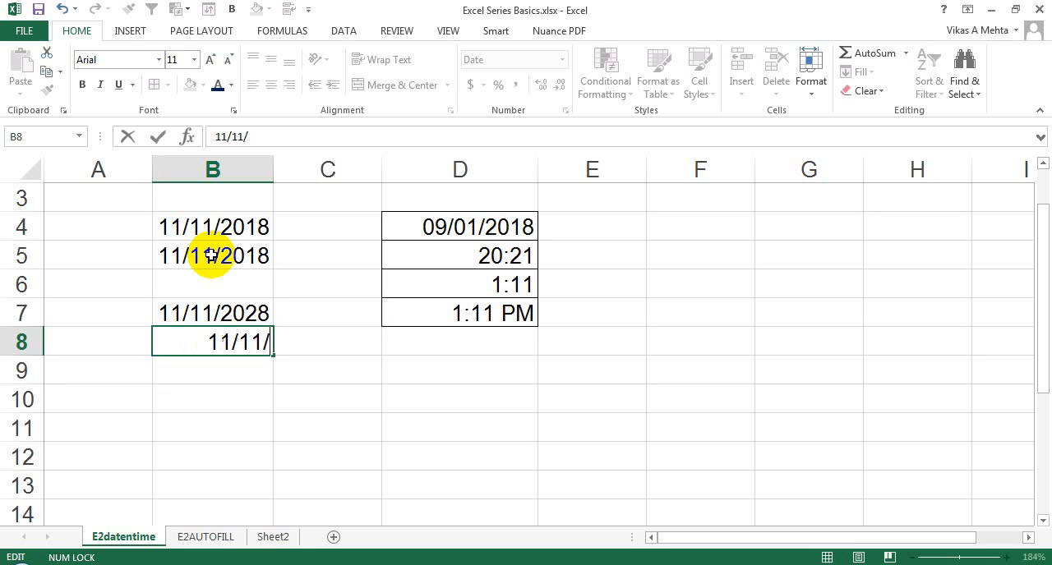
text(30)
key(Return)
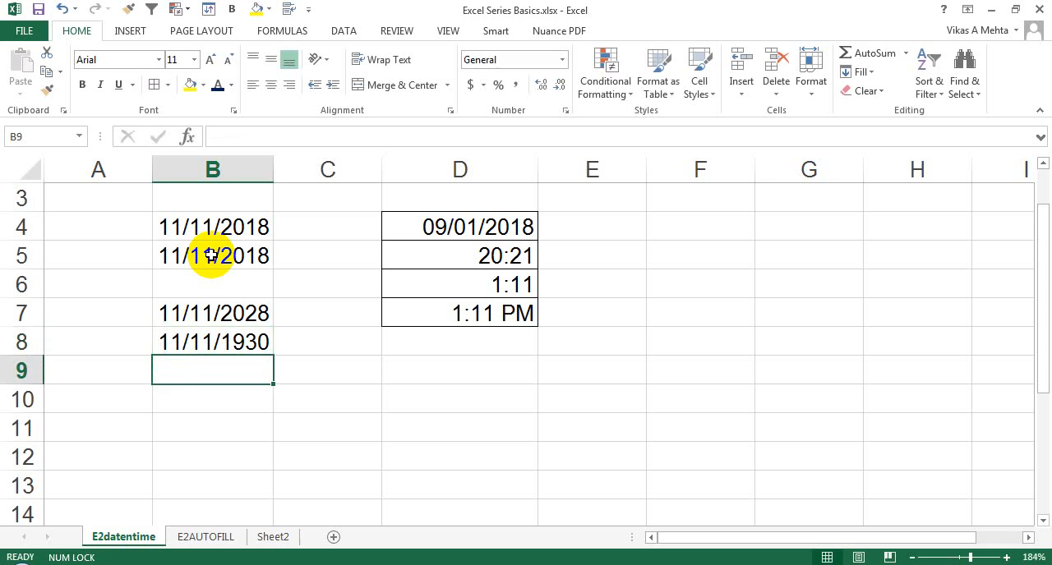
- Enter the two-digit year range 0-29 in cell C7, beside the first two-digit-year example
key(Up)
key(Right)
key(Up)
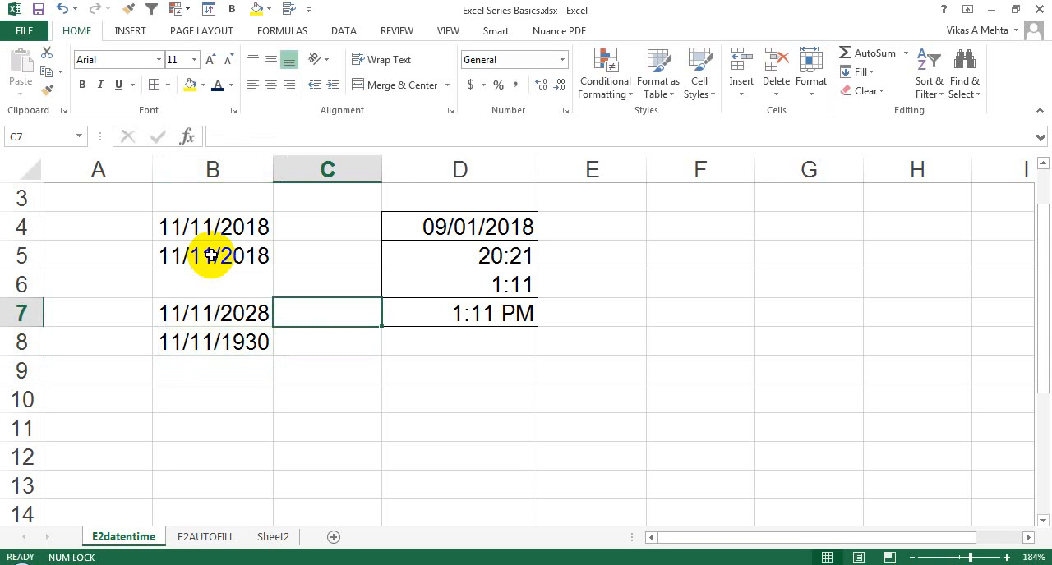
text(0-2)
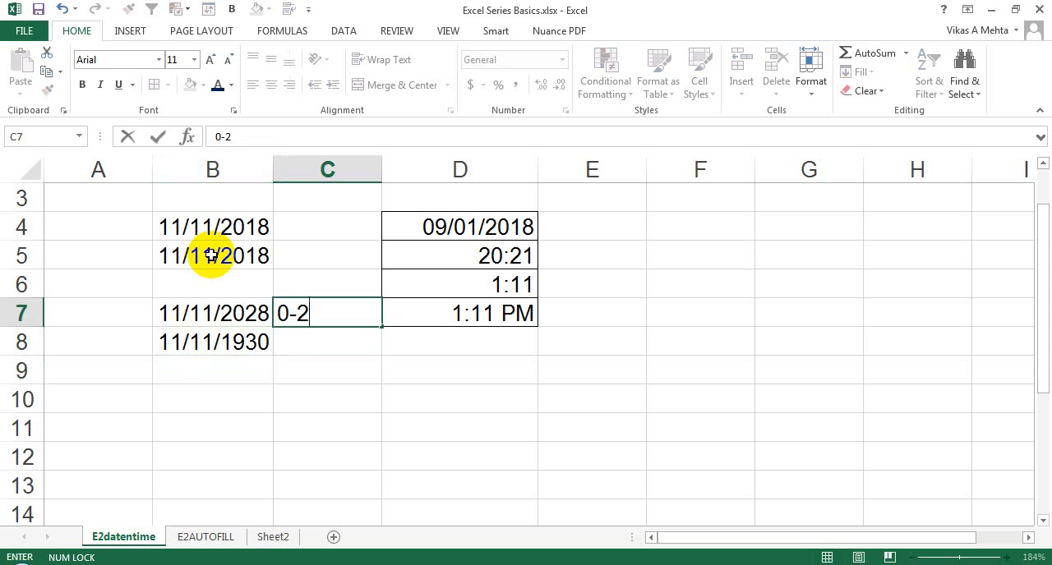
text(9)
key(Return)
key(Up)
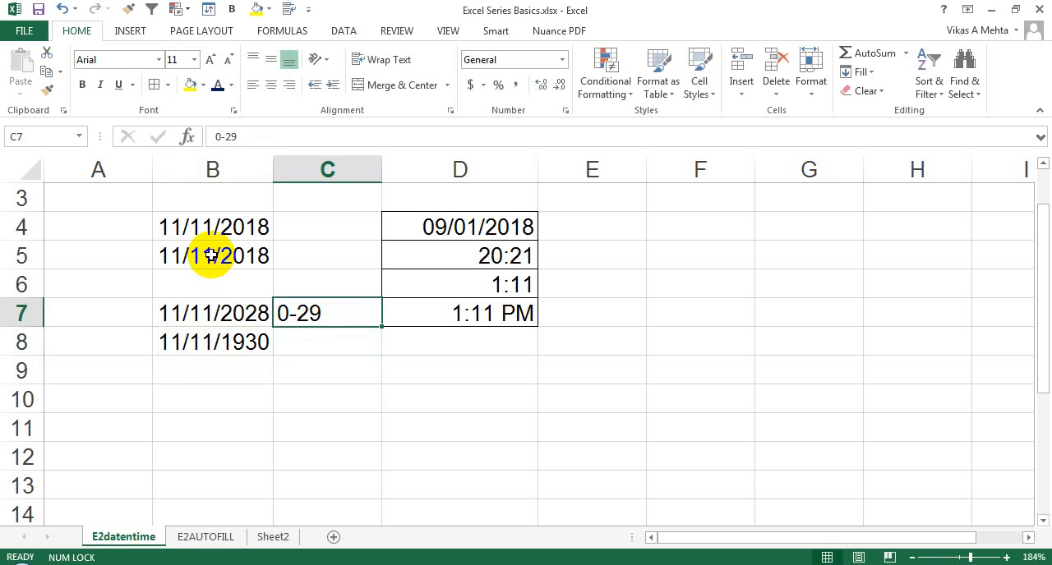
- Enter the two-digit year range 30-99 in cell C8, beside the second two-digit-year example
key(Down)
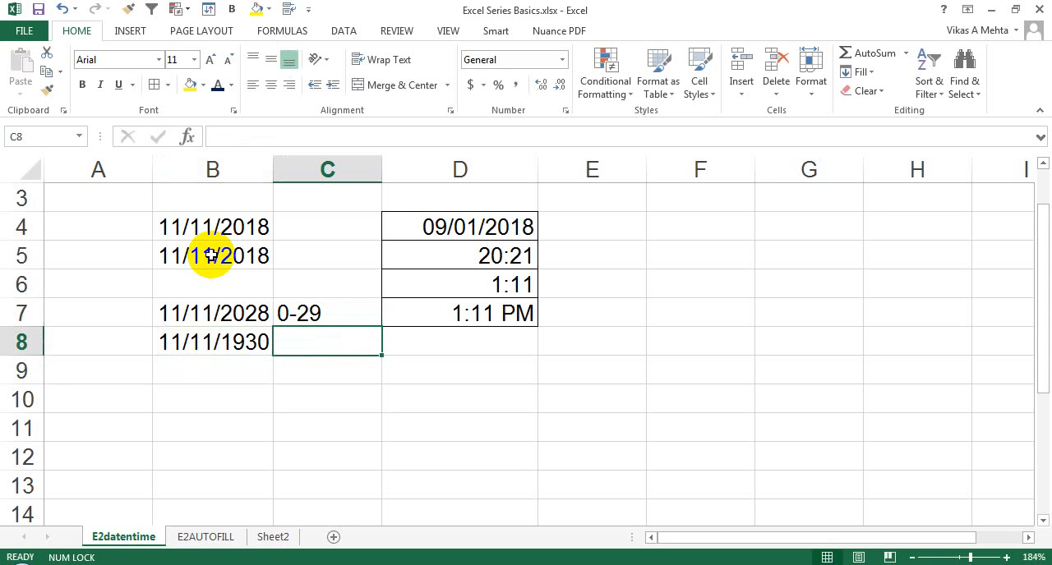
text(30-)
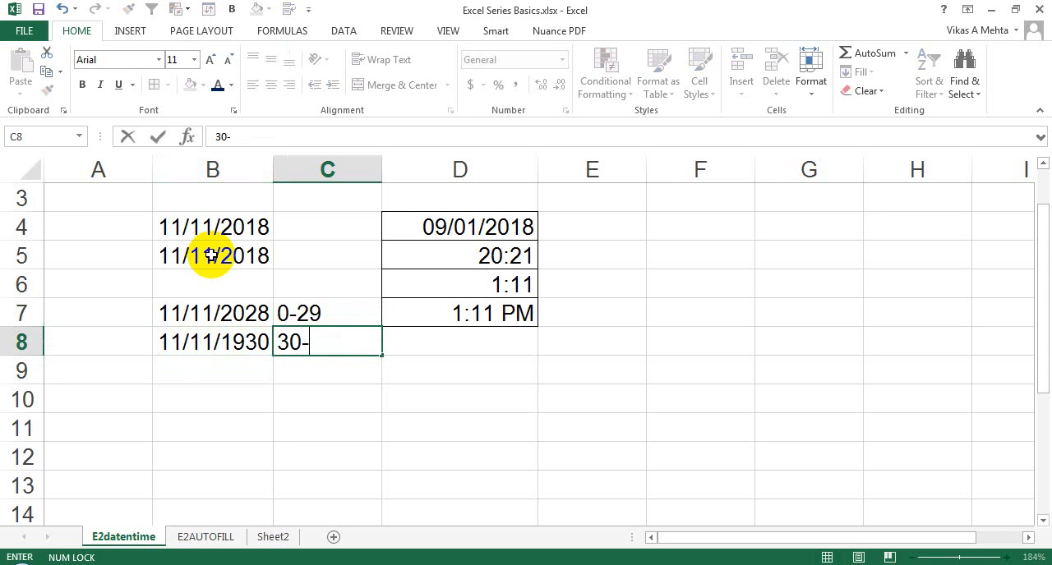
text(0)
key(BackSpace)
text(99)
key(ctrl+Return)
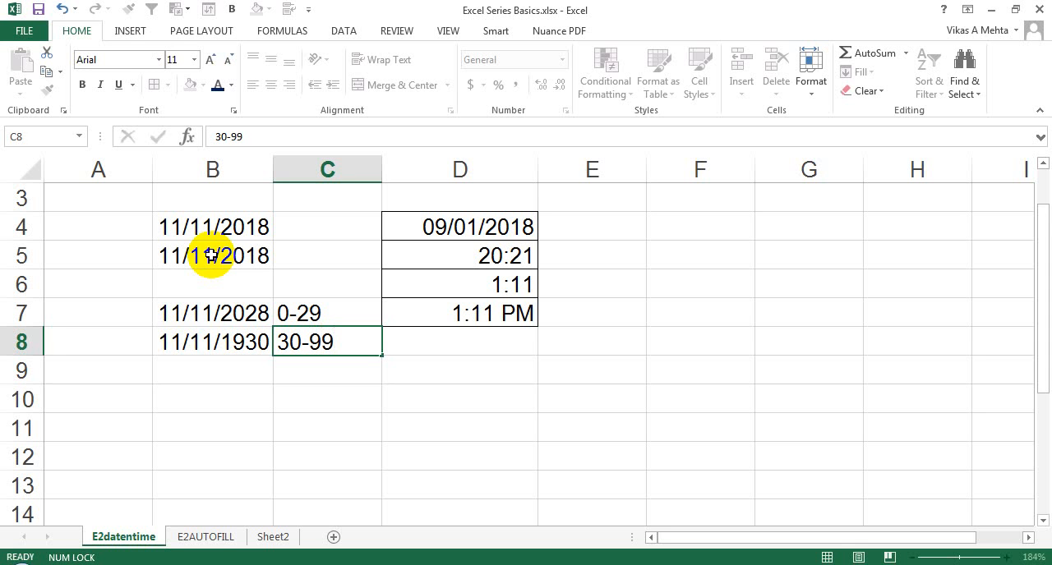
- Enter the date 11/11/2030 with the full four-digit year in cell B10
key(Down)
key(Down)
key(Left)
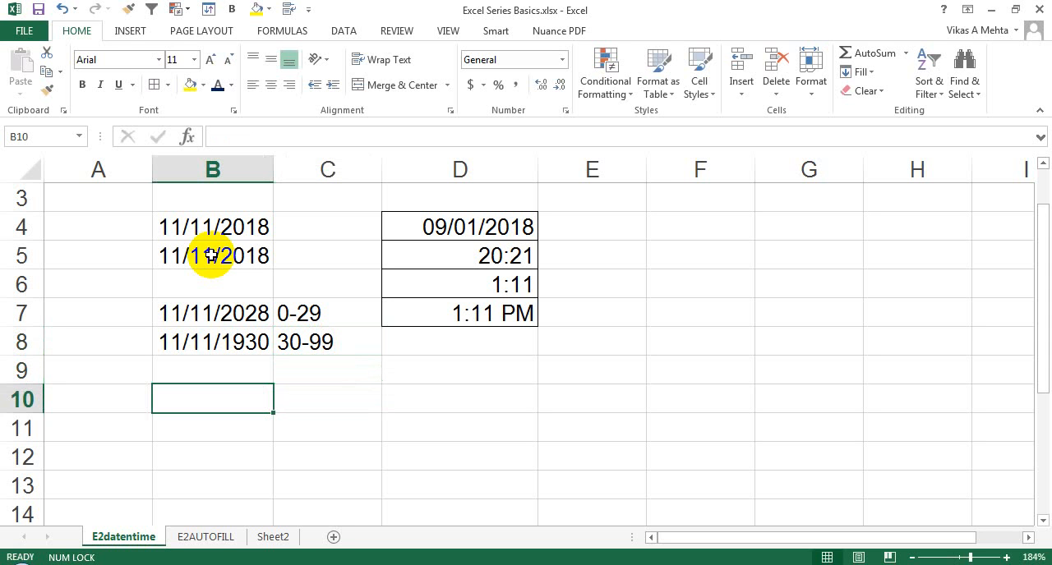
text(11/11)
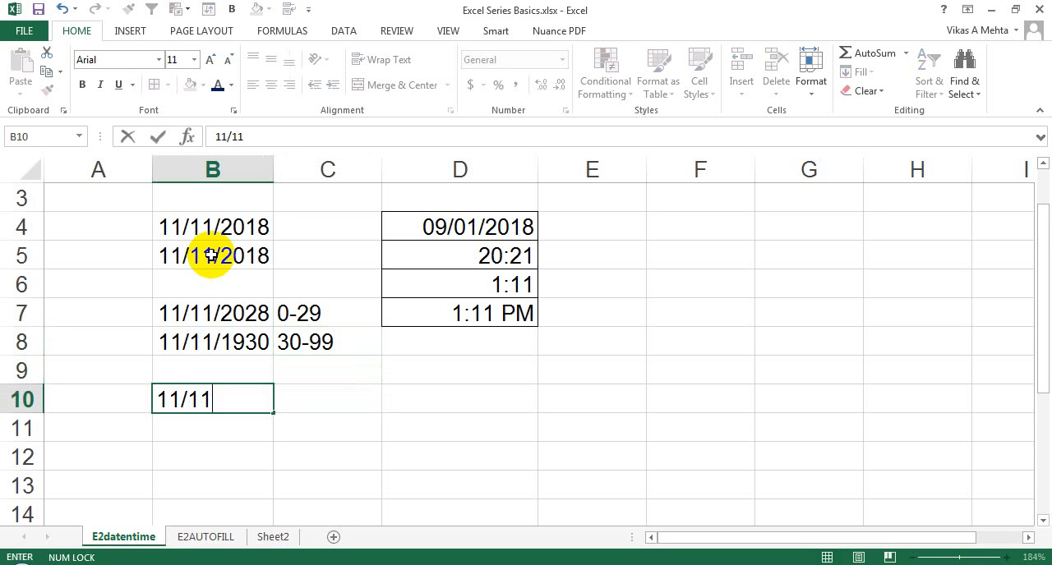
text(/2030)
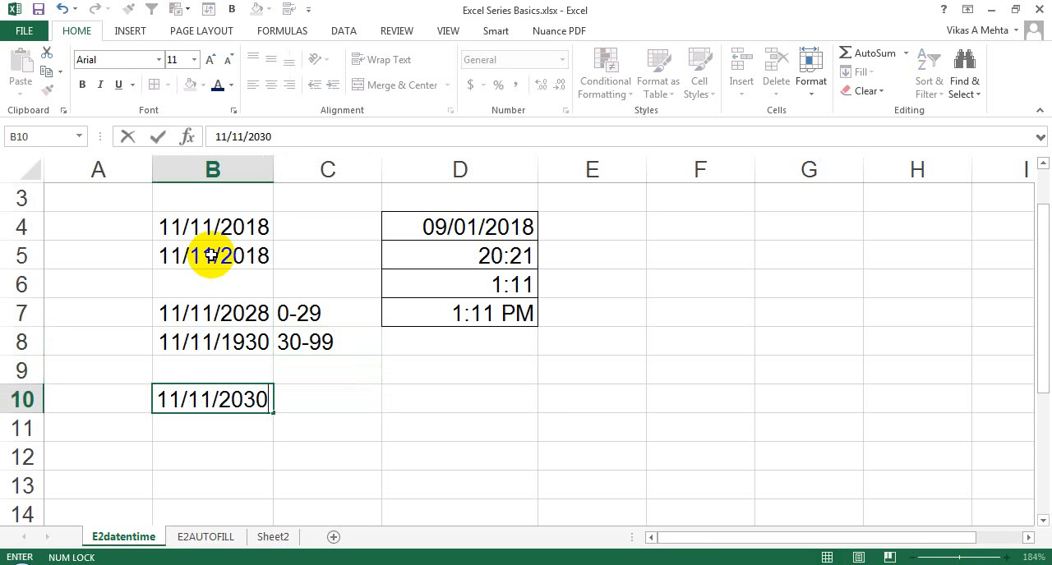
key(Return)
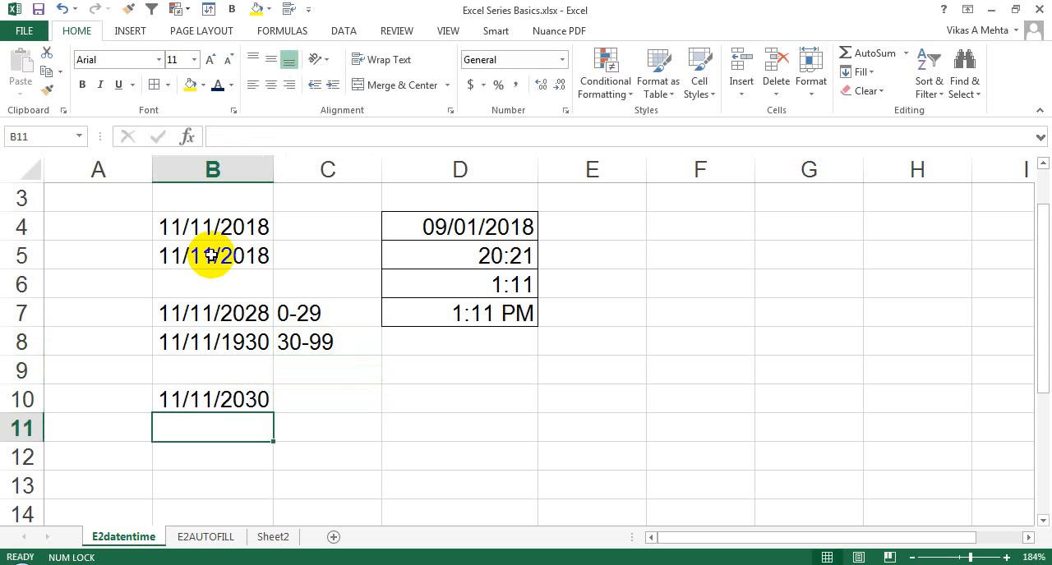
key(Up)
key(Up)
key(Up)
key(Up)
key(Up)
key(Up)
key(Up)
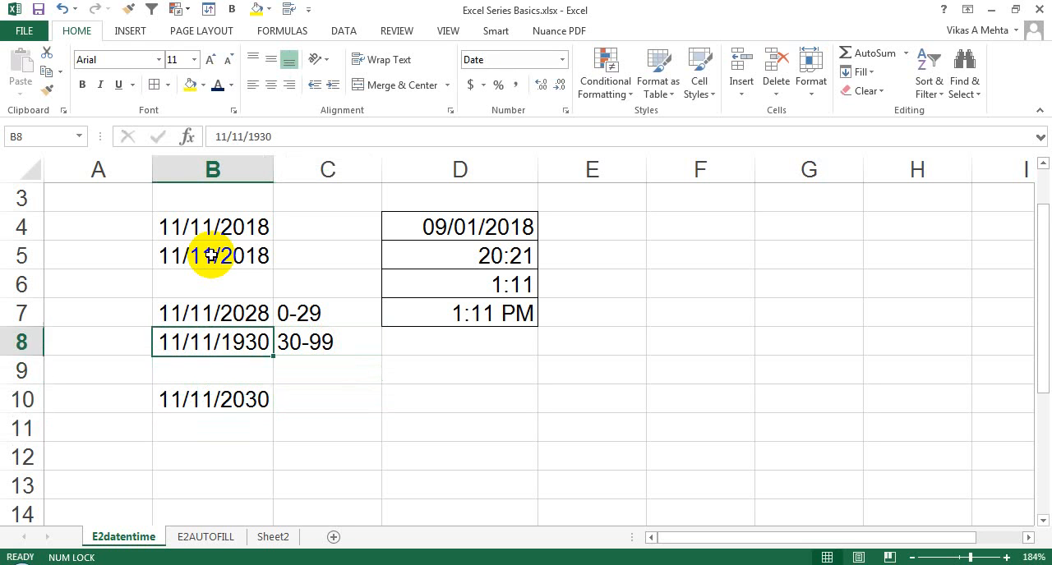
key(Down)
key(Down)
key(Down)
key(Down)
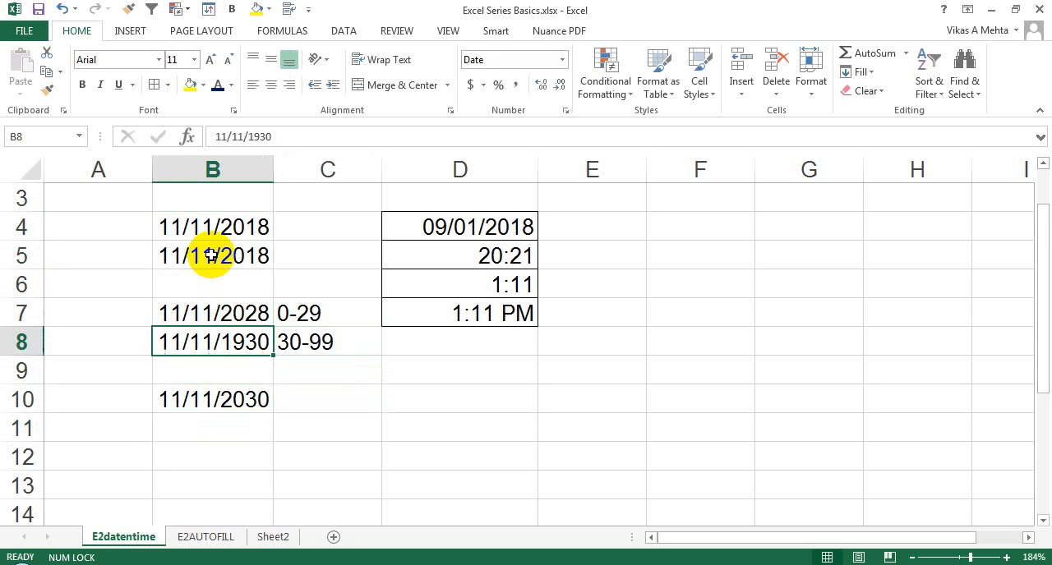
- Compare the stored time values of cells D5 and D6 with how the cells display them
key(Right)
key(Right)
key(Right)
key(Up)
key(Up)
key(Up)
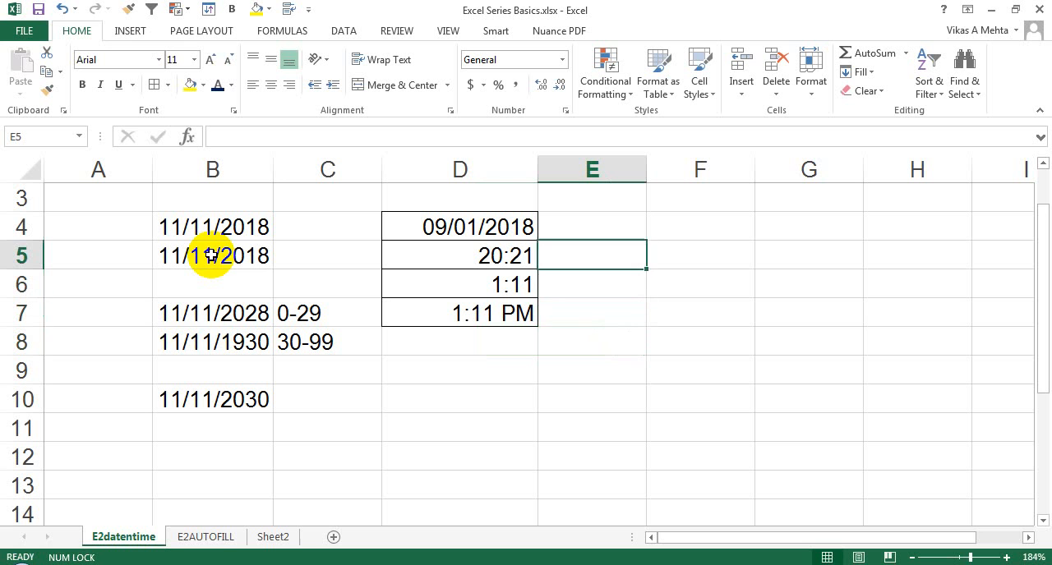
key(Left)
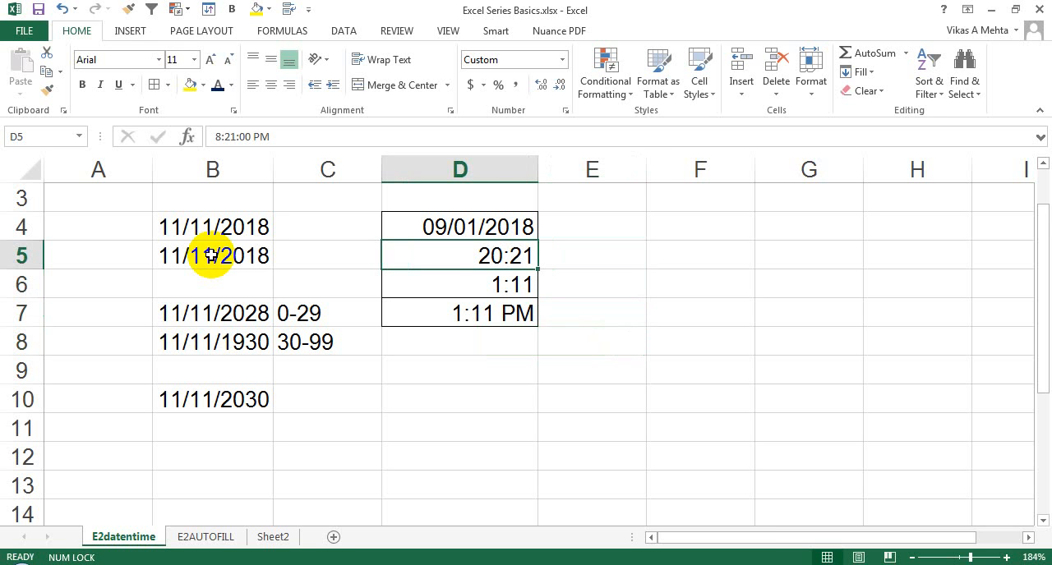
key(Down)
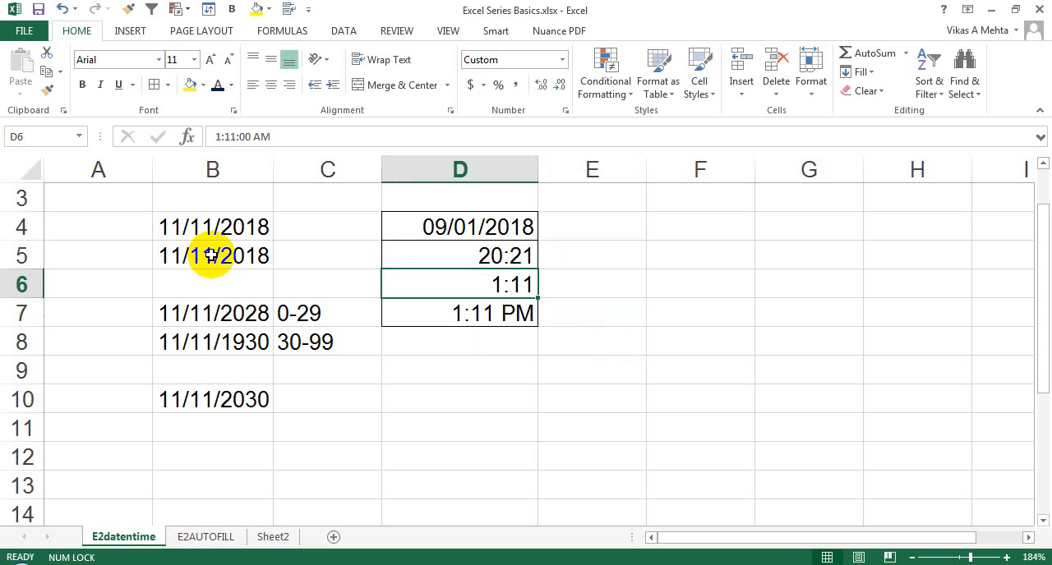
key(Up)
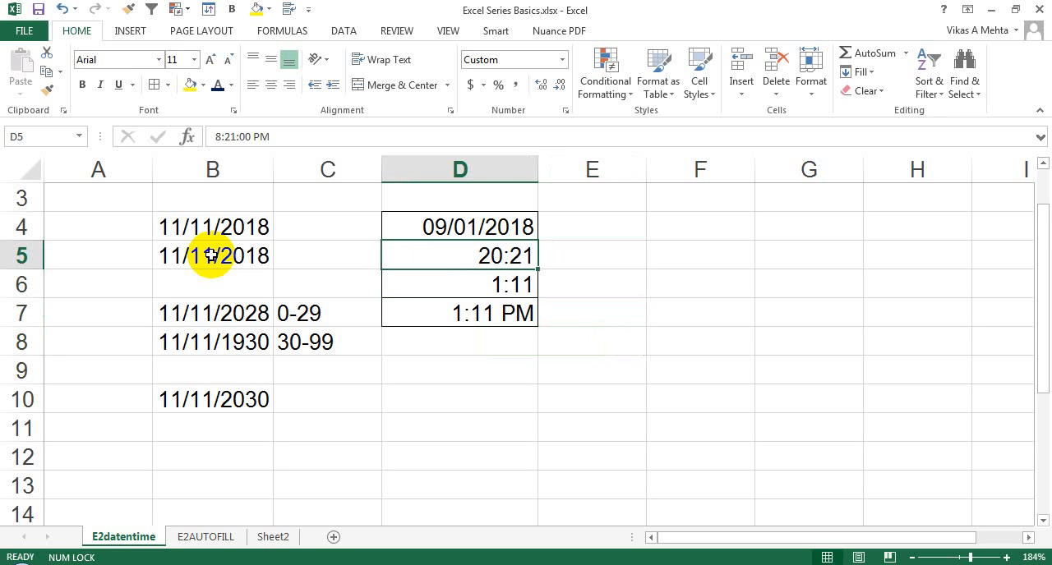
- Examine the full time stored in cell D5 in edit mode, leaving the cell without making changes
key(Right)
key(Left)
key(F2)
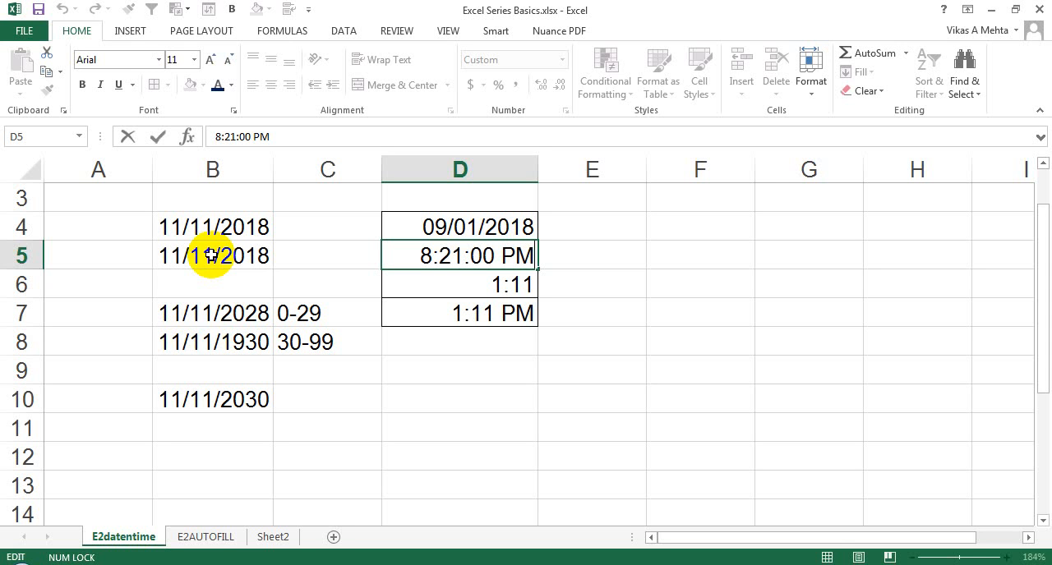
key(Escape)
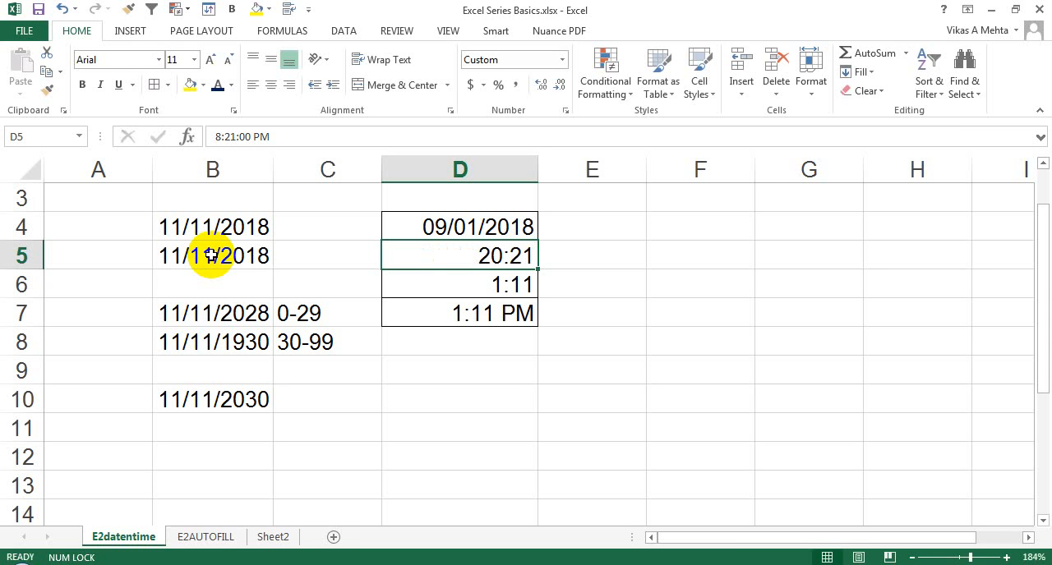
key(F2)
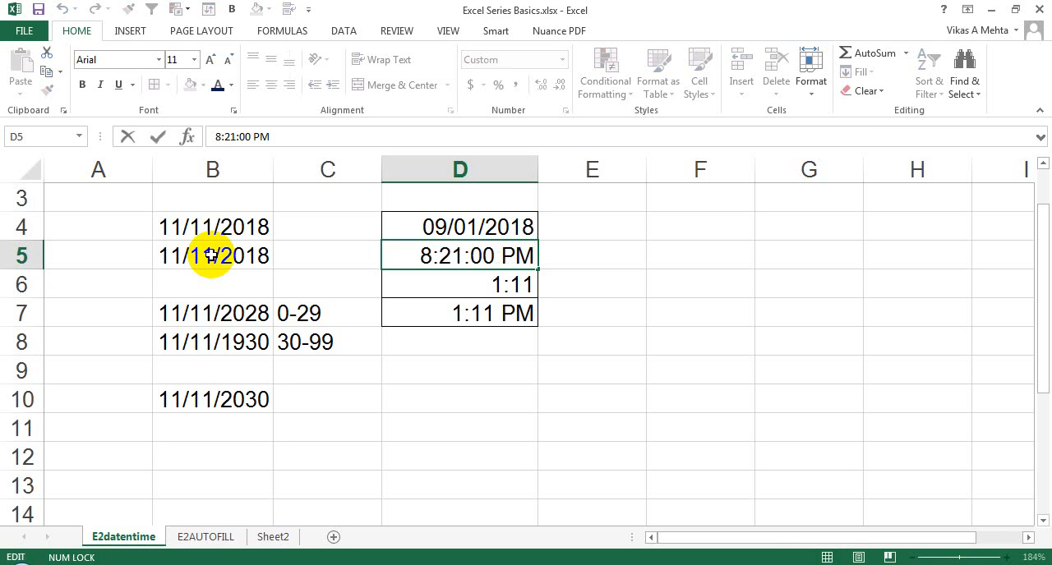
key(Escape)
- Examine the full times stored in cells D7 and D6 in edit mode, cancelling each edit to compare AM and PM
key(Down)
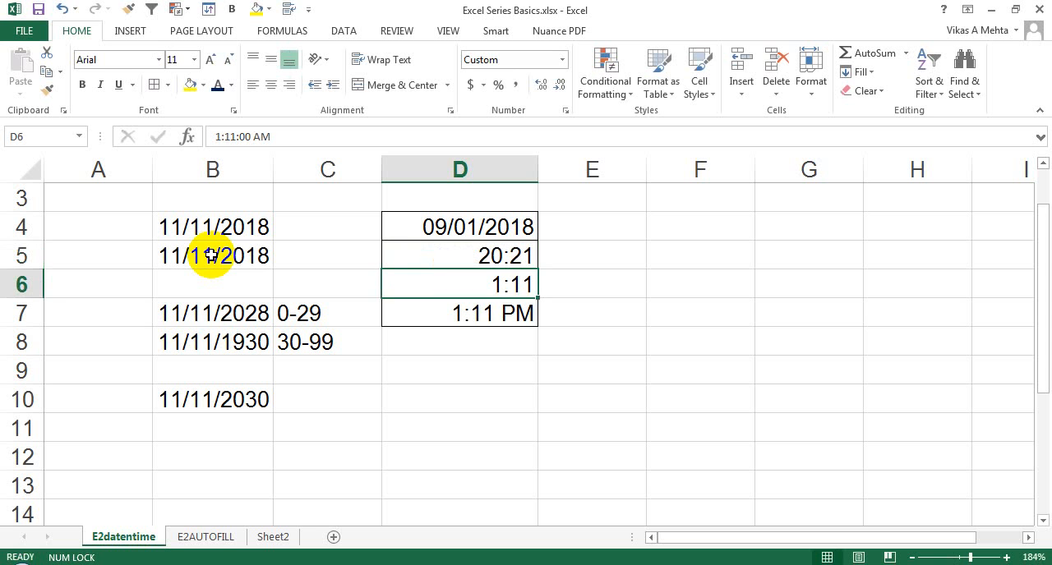
key(Down)
key(F2)
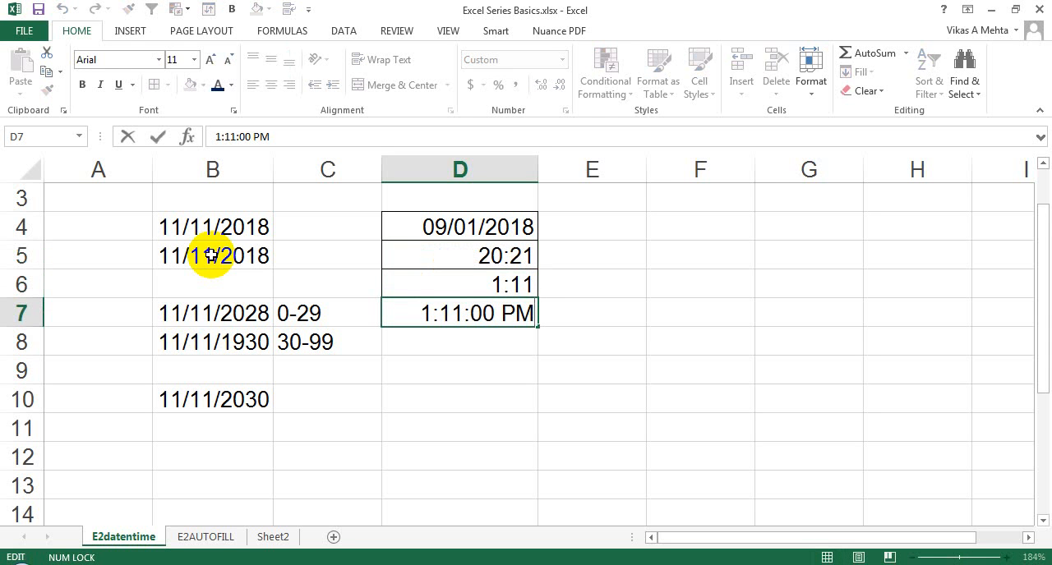
key(Escape)
key(Up)
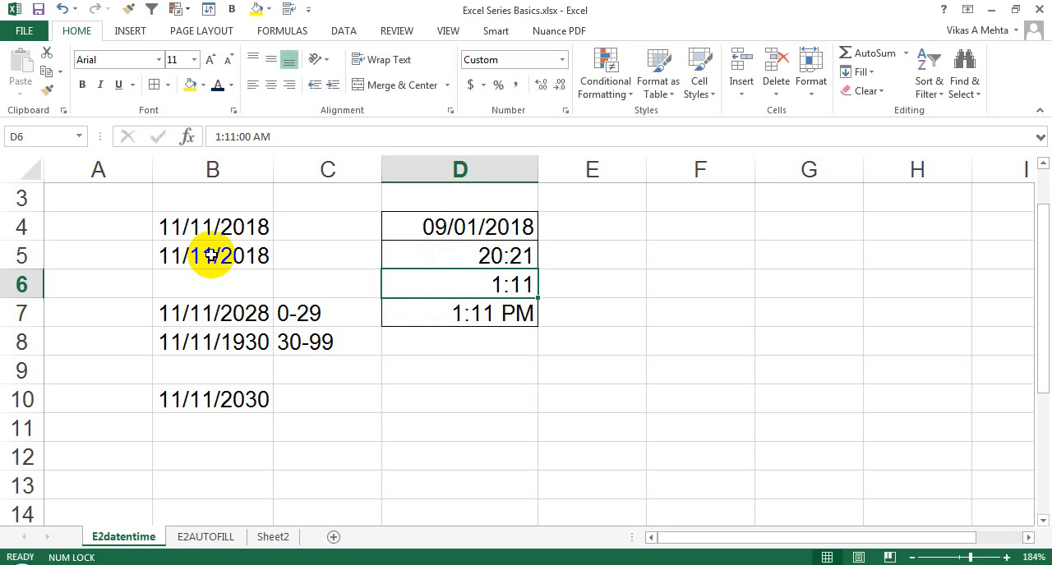
key(F2)
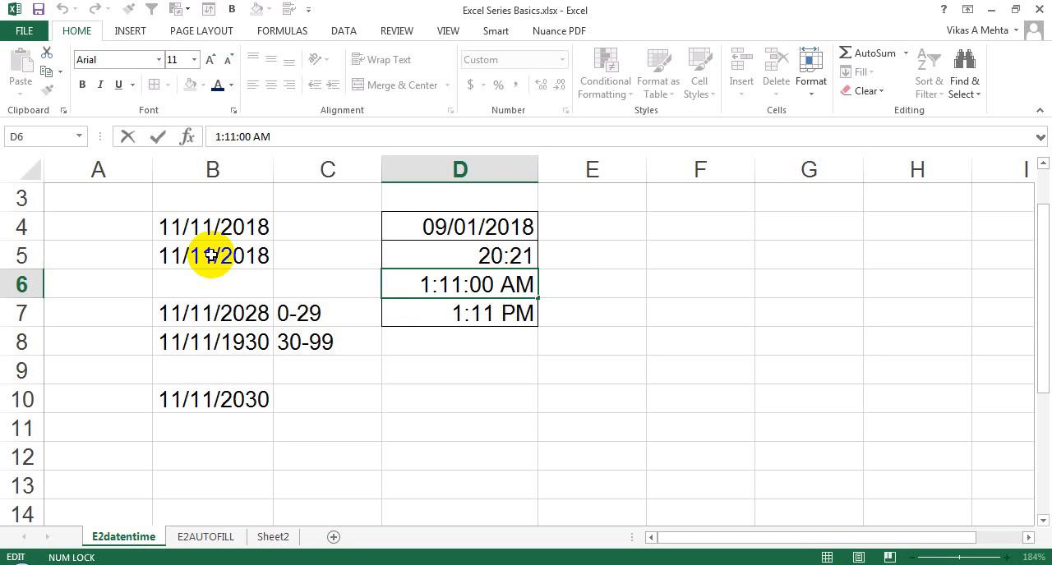
key(Escape)
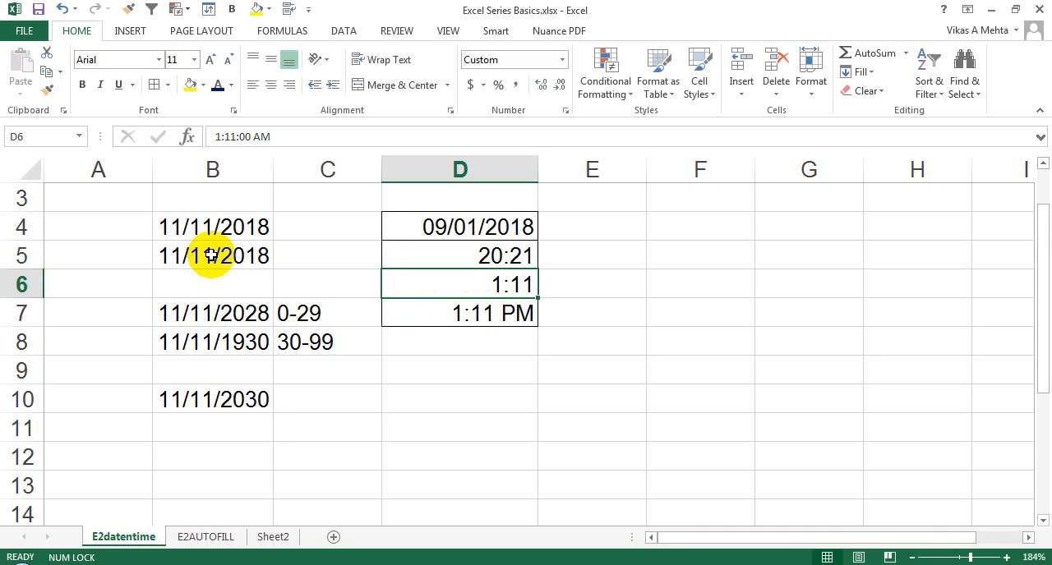